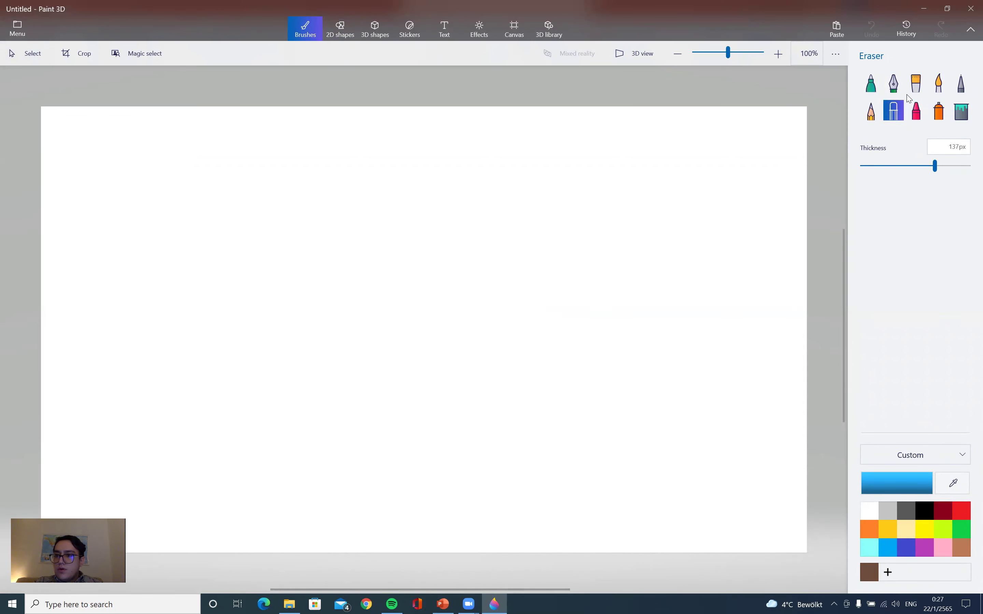
# - Paint blue water across the bottom of the canvas with the Oil brush at 95 px thickness
pyautogui.click(916, 83)
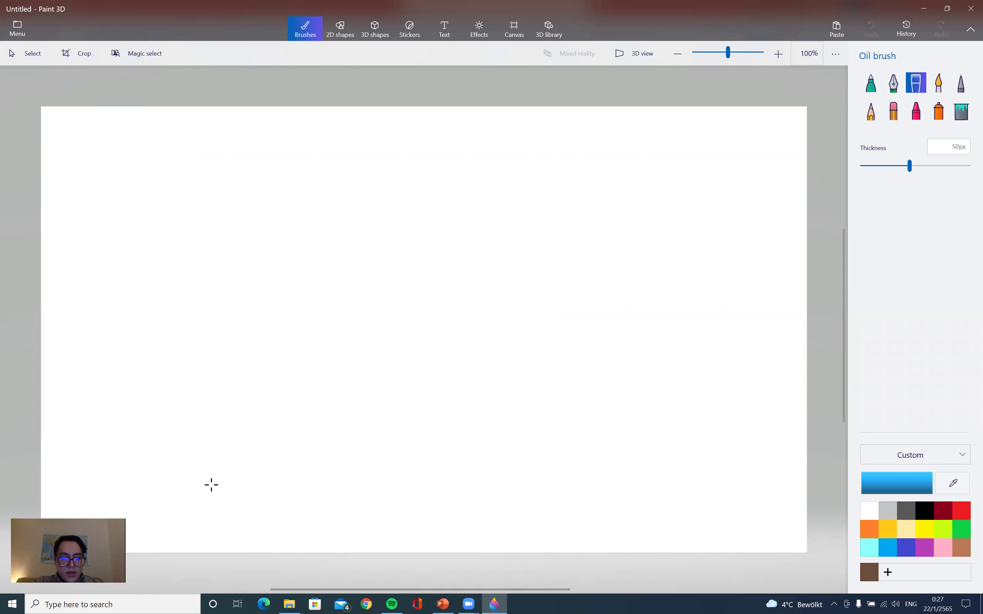
pyautogui.rightClick(256, 468)
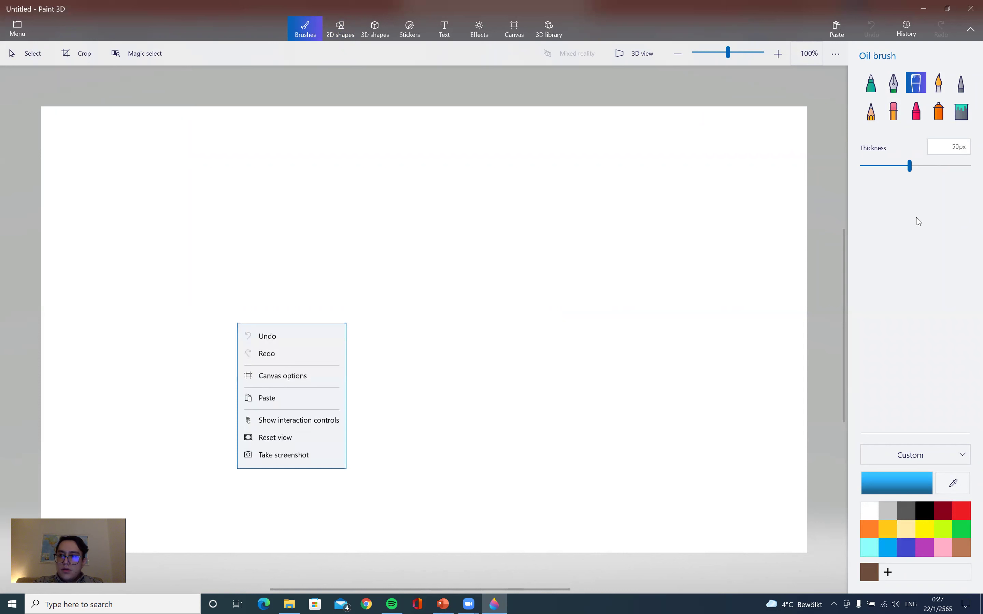
pyautogui.click(946, 167)
pyautogui.moveTo(806, 501)
pyautogui.mouseDown()
pyautogui.moveTo(465, 537)
pyautogui.moveTo(772, 541)
pyautogui.moveTo(114, 518)
pyautogui.moveTo(682, 551)
pyautogui.moveTo(171, 526)
pyautogui.moveTo(290, 550)
pyautogui.moveTo(328, 526)
pyautogui.mouseUp()
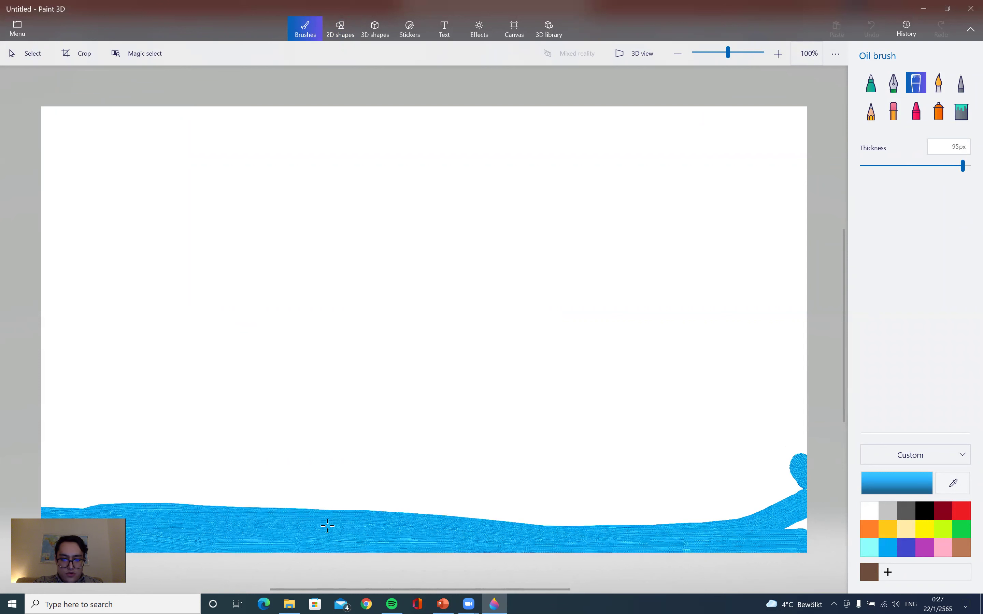
pyautogui.moveTo(800, 542)
pyautogui.mouseDown()
pyautogui.moveTo(122, 503)
pyautogui.moveTo(327, 489)
pyautogui.moveTo(634, 496)
pyautogui.moveTo(505, 504)
pyautogui.moveTo(238, 487)
pyautogui.moveTo(796, 524)
pyautogui.moveTo(241, 493)
pyautogui.moveTo(37, 467)
pyautogui.moveTo(805, 491)
pyautogui.moveTo(497, 481)
pyautogui.mouseUp()
pyautogui.moveTo(318, 478)
pyautogui.mouseDown()
pyautogui.moveTo(38, 442)
pyautogui.moveTo(515, 486)
pyautogui.moveTo(872, 481)
pyautogui.moveTo(728, 502)
pyautogui.moveTo(778, 524)
pyautogui.moveTo(802, 517)
pyautogui.moveTo(743, 492)
pyautogui.moveTo(781, 470)
pyautogui.moveTo(766, 464)
pyautogui.moveTo(511, 466)
pyautogui.moveTo(14, 431)
pyautogui.mouseUp()
pyautogui.moveTo(351, 475); pyautogui.dragTo(487, 483)
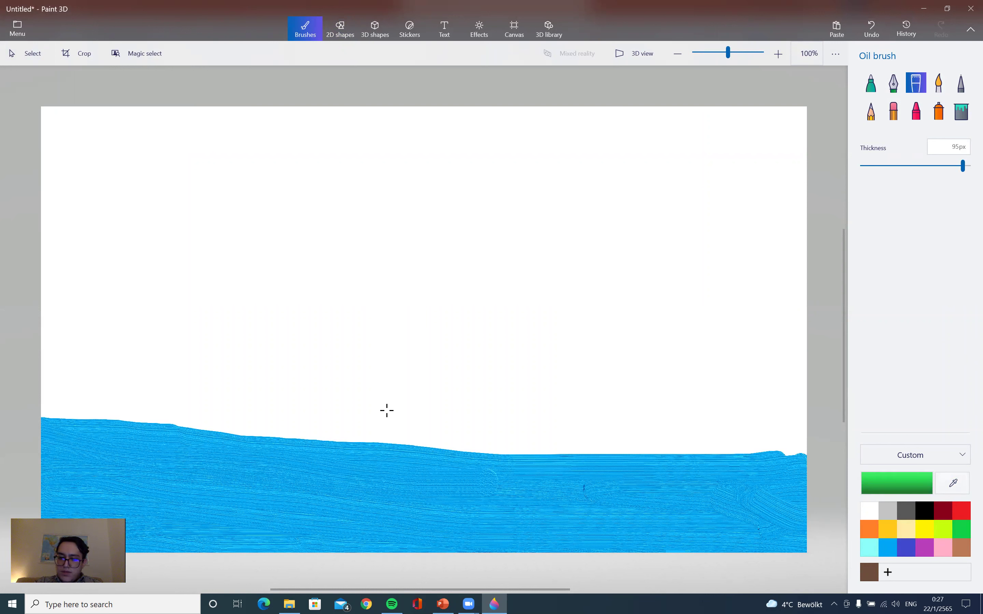
# - Paint two solid green mountains above the water, a smaller one on the left and a larger one on the right
pyautogui.moveTo(30, 417)
pyautogui.mouseDown()
pyautogui.moveTo(161, 257)
pyautogui.moveTo(244, 410)
pyautogui.moveTo(299, 414)
pyautogui.moveTo(569, 199)
pyautogui.moveTo(684, 368)
pyautogui.moveTo(816, 468)
pyautogui.mouseUp()
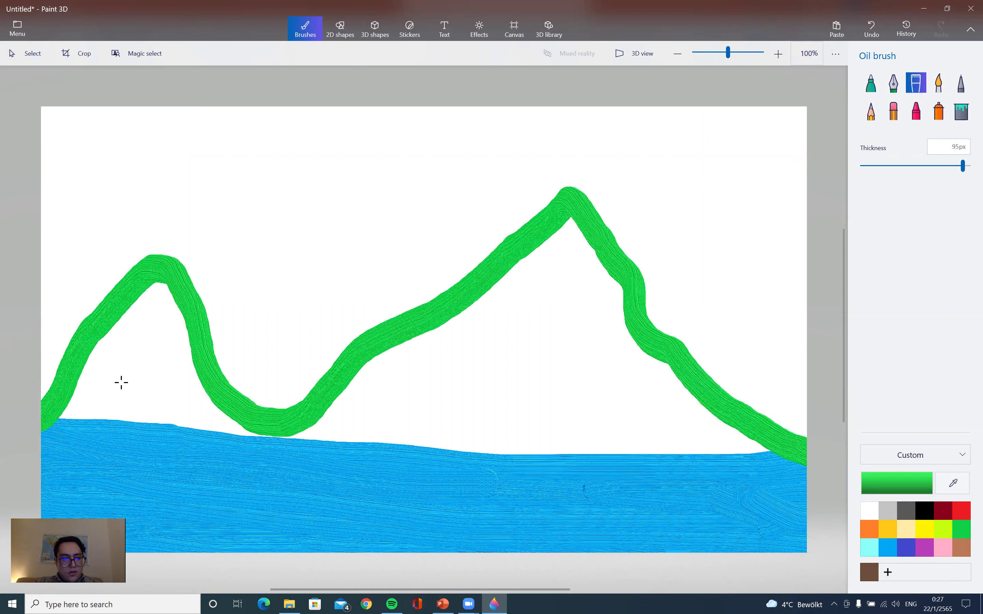
pyautogui.moveTo(60, 412)
pyautogui.mouseDown()
pyautogui.moveTo(109, 368)
pyautogui.moveTo(58, 402)
pyautogui.moveTo(153, 300)
pyautogui.moveTo(132, 322)
pyautogui.moveTo(161, 320)
pyautogui.moveTo(88, 369)
pyautogui.moveTo(120, 365)
pyautogui.moveTo(105, 378)
pyautogui.moveTo(129, 379)
pyautogui.moveTo(132, 399)
pyautogui.moveTo(37, 411)
pyautogui.moveTo(230, 413)
pyautogui.moveTo(284, 429)
pyautogui.moveTo(22, 431)
pyautogui.moveTo(762, 443)
pyautogui.moveTo(348, 448)
pyautogui.mouseUp()
pyautogui.moveTo(160, 326)
pyautogui.mouseDown()
pyautogui.moveTo(164, 289)
pyautogui.moveTo(152, 295)
pyautogui.moveTo(168, 337)
pyautogui.moveTo(135, 373)
pyautogui.moveTo(121, 351)
pyautogui.moveTo(201, 386)
pyautogui.moveTo(128, 392)
pyautogui.moveTo(157, 366)
pyautogui.moveTo(163, 330)
pyautogui.moveTo(203, 371)
pyautogui.mouseUp()
pyautogui.moveTo(183, 272)
pyautogui.mouseDown()
pyautogui.moveTo(157, 238)
pyautogui.moveTo(47, 384)
pyautogui.mouseUp()
pyautogui.moveTo(352, 399)
pyautogui.mouseDown()
pyautogui.moveTo(448, 320)
pyautogui.moveTo(338, 402)
pyautogui.mouseUp()
pyautogui.moveTo(498, 281)
pyautogui.mouseDown()
pyautogui.moveTo(565, 222)
pyautogui.moveTo(699, 407)
pyautogui.moveTo(609, 321)
pyautogui.moveTo(528, 281)
pyautogui.moveTo(441, 347)
pyautogui.moveTo(547, 256)
pyautogui.moveTo(439, 369)
pyautogui.moveTo(601, 315)
pyautogui.moveTo(376, 410)
pyautogui.moveTo(680, 419)
pyautogui.moveTo(697, 428)
pyautogui.moveTo(509, 402)
pyautogui.moveTo(673, 401)
pyautogui.moveTo(441, 357)
pyautogui.moveTo(566, 306)
pyautogui.moveTo(569, 295)
pyautogui.moveTo(589, 345)
pyautogui.moveTo(570, 362)
pyautogui.moveTo(327, 426)
pyautogui.moveTo(369, 438)
pyautogui.mouseUp()
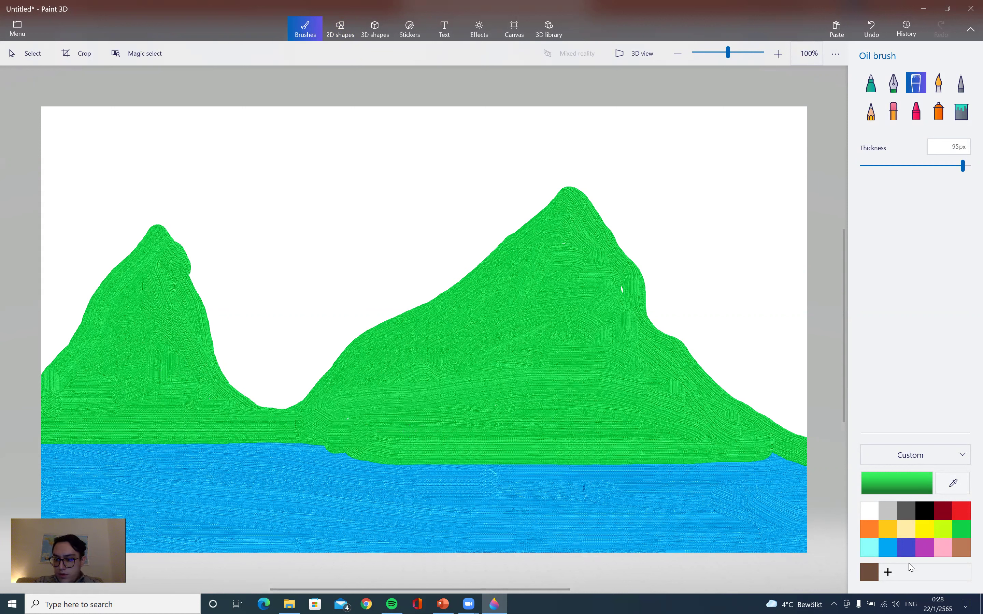
# - Paint a short dark brown stroke on the shoreline at the canvas's left edge
pyautogui.click(870, 573)
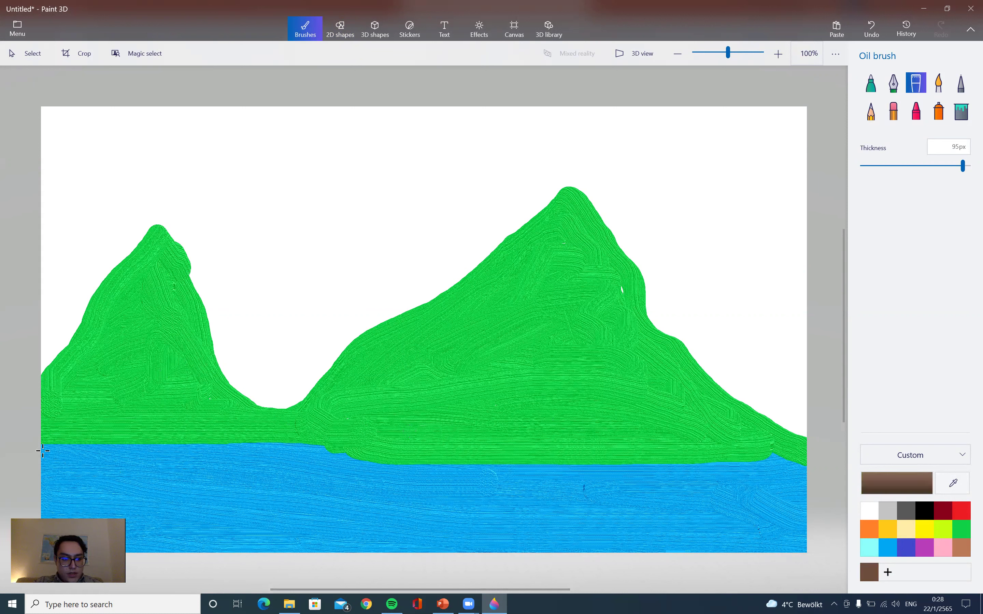
pyautogui.moveTo(56, 439); pyautogui.dragTo(102, 442)
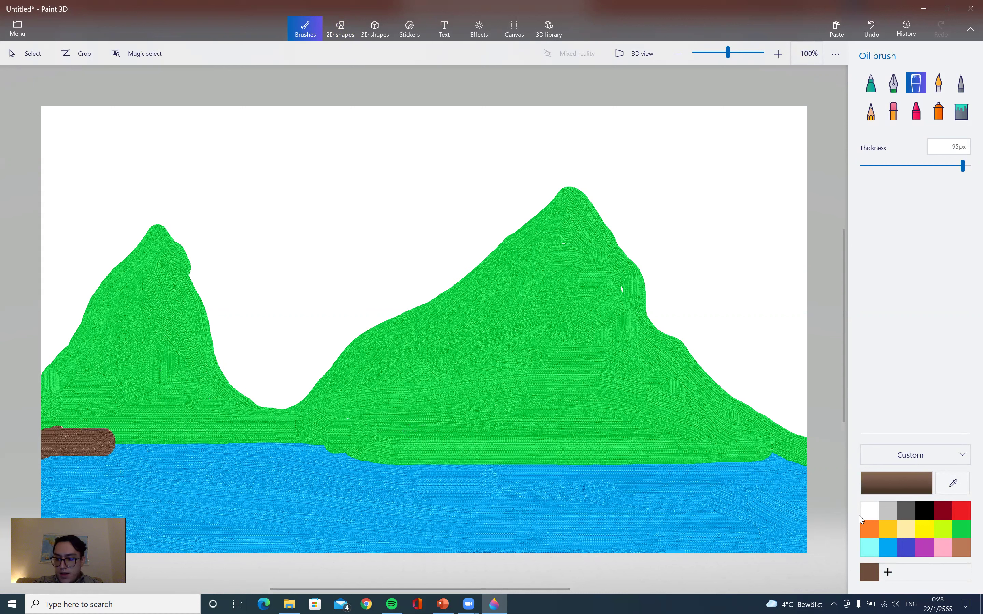
pyautogui.click(925, 528)
pyautogui.moveTo(118, 447)
pyautogui.mouseDown()
pyautogui.moveTo(51, 454)
pyautogui.moveTo(158, 455)
pyautogui.mouseUp()
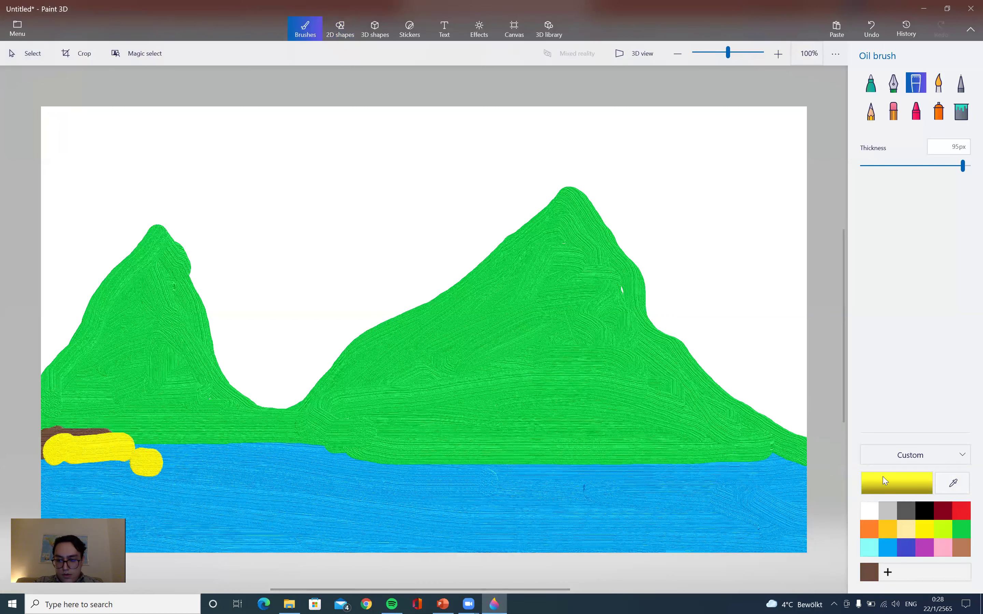
pyautogui.hotkey('ctrl', 'z')
pyautogui.hotkey('ctrl', 'z')
pyautogui.hotkey('ctrl', 'z')
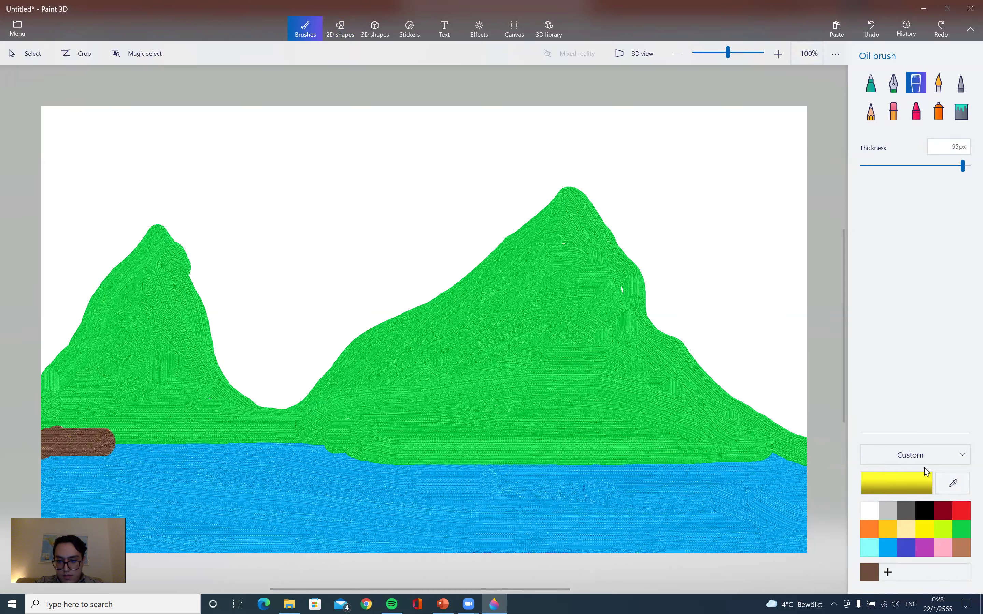
# - Paint a light brown shore band across the full canvas width between the mountains and the water
pyautogui.click(962, 549)
pyautogui.moveTo(65, 435)
pyautogui.mouseDown()
pyautogui.moveTo(78, 447)
pyautogui.moveTo(138, 449)
pyautogui.moveTo(124, 455)
pyautogui.moveTo(199, 448)
pyautogui.mouseUp()
pyautogui.moveTo(100, 447)
pyautogui.mouseDown()
pyautogui.moveTo(382, 444)
pyautogui.moveTo(349, 459)
pyautogui.moveTo(408, 463)
pyautogui.moveTo(624, 463)
pyautogui.moveTo(733, 450)
pyautogui.moveTo(857, 461)
pyautogui.mouseUp()
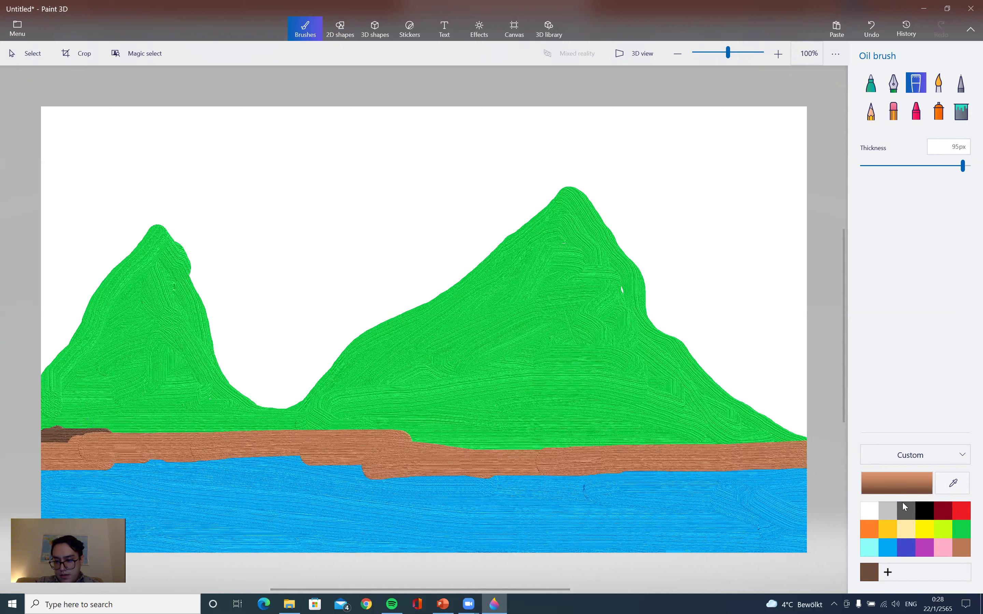
# - Paint a dark brown band along the upper edge of the shore, across the foot of both mountains
pyautogui.click(869, 574)
pyautogui.moveTo(119, 433)
pyautogui.mouseDown()
pyautogui.moveTo(57, 445)
pyautogui.moveTo(129, 441)
pyautogui.mouseUp()
pyautogui.moveTo(297, 441); pyautogui.dragTo(502, 446)
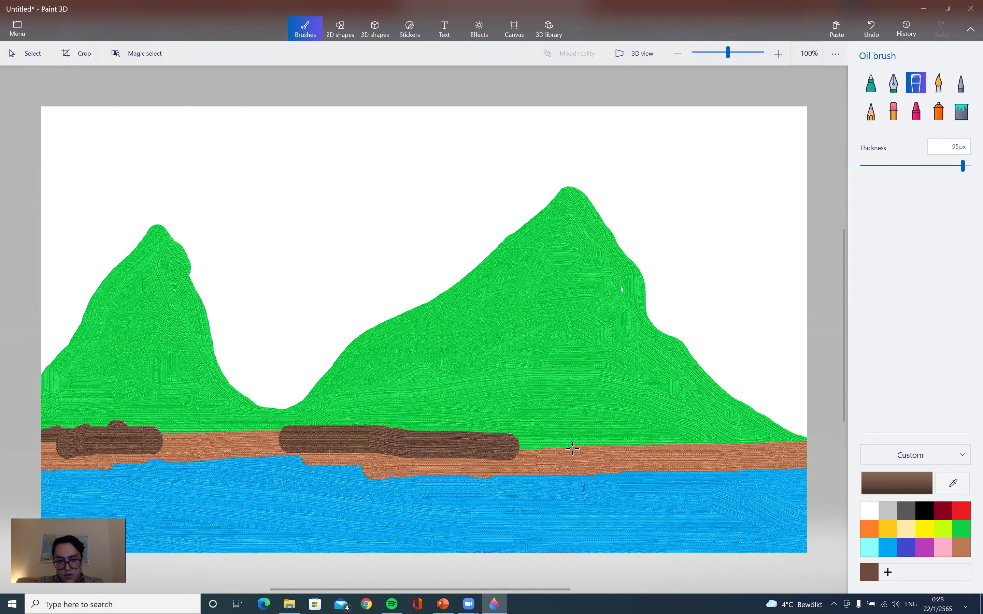
pyautogui.moveTo(614, 445); pyautogui.dragTo(631, 446)
pyautogui.moveTo(797, 445); pyautogui.dragTo(822, 444)
pyautogui.moveTo(734, 456); pyautogui.dragTo(670, 457)
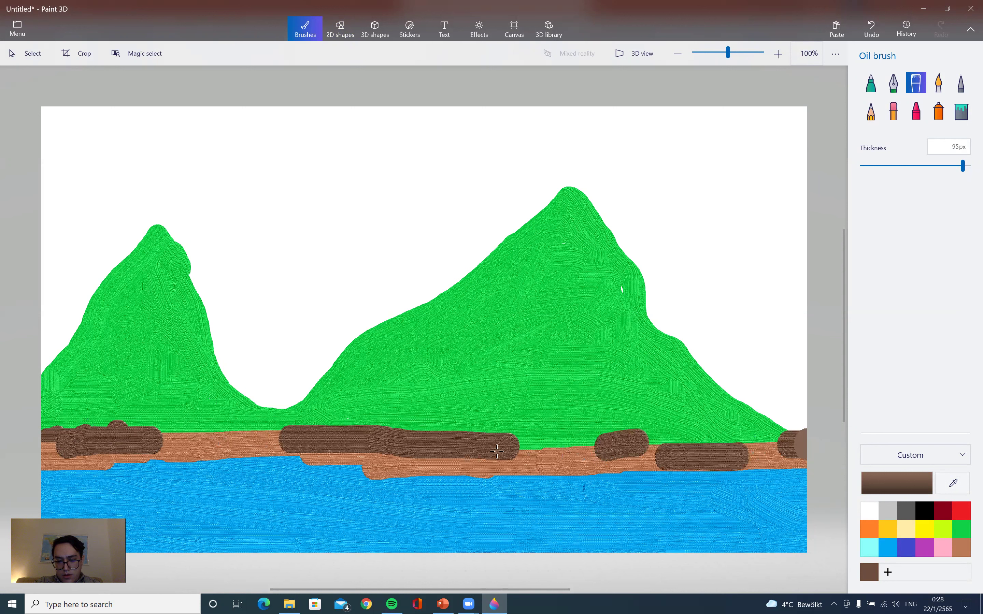
pyautogui.moveTo(98, 423); pyautogui.dragTo(396, 437)
pyautogui.moveTo(514, 435)
pyautogui.mouseDown()
pyautogui.moveTo(784, 437)
pyautogui.moveTo(739, 455)
pyautogui.mouseUp()
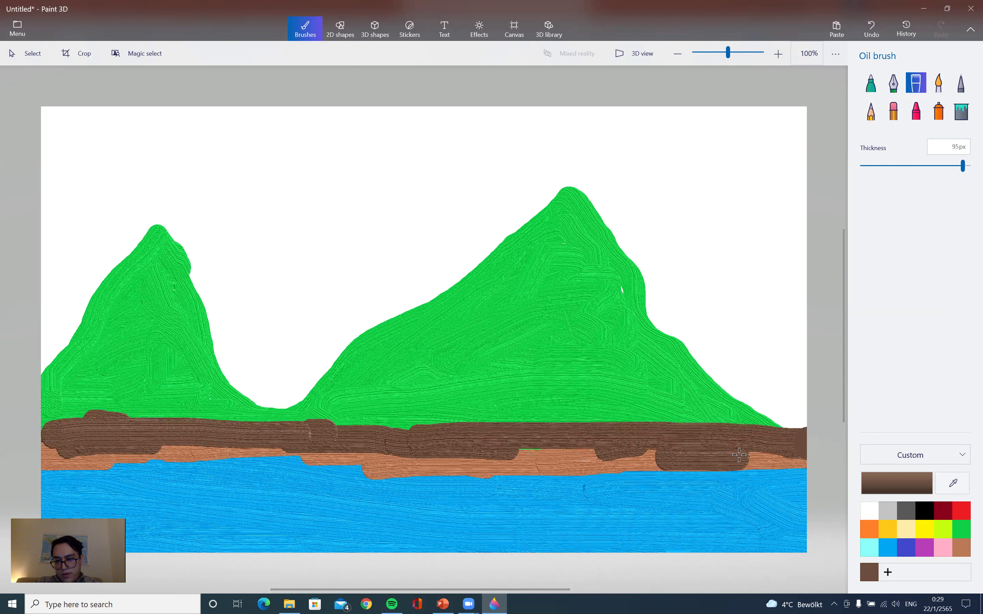
# - Paint white snow caps on both mountain peaks with the Oil brush at 38 px thickness
pyautogui.click(869, 511)
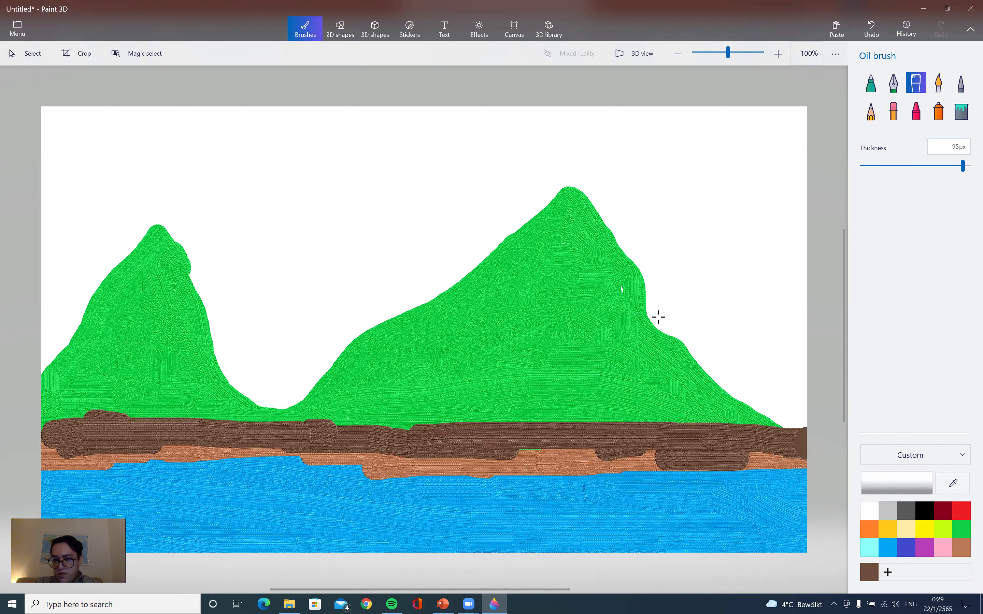
pyautogui.rightClick(565, 198)
pyautogui.click(569, 314)
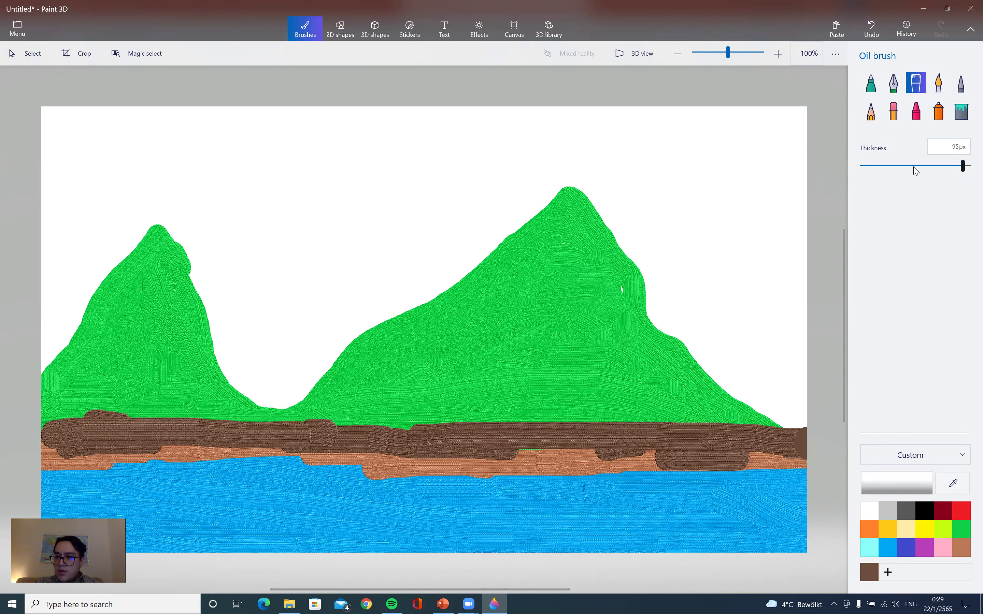
pyautogui.moveTo(567, 213)
pyautogui.mouseDown()
pyautogui.moveTo(543, 226)
pyautogui.moveTo(580, 192)
pyautogui.moveTo(554, 212)
pyautogui.moveTo(596, 213)
pyautogui.moveTo(565, 193)
pyautogui.mouseUp()
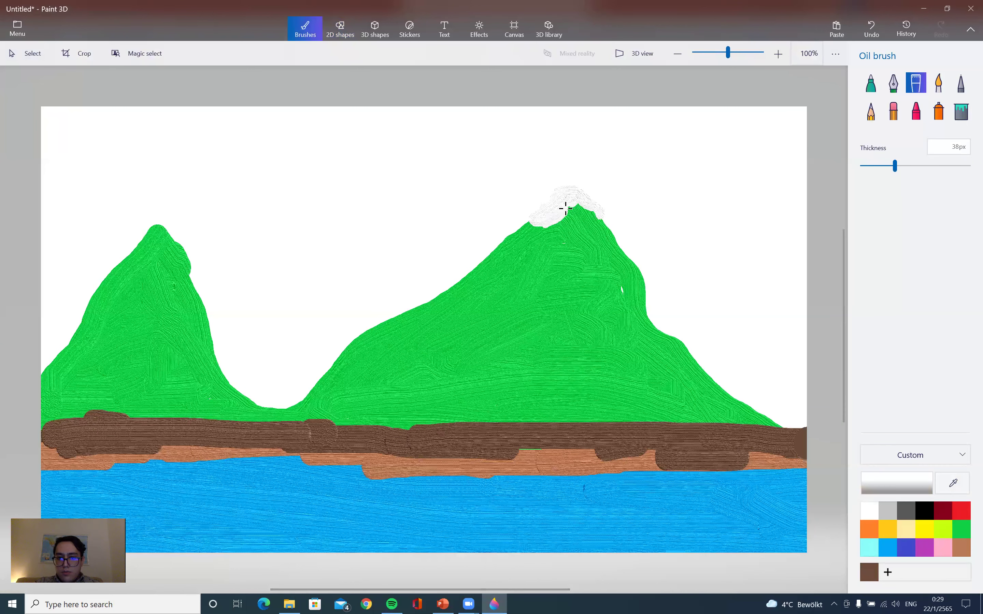
pyautogui.moveTo(589, 212)
pyautogui.mouseDown()
pyautogui.moveTo(610, 235)
pyautogui.moveTo(577, 210)
pyautogui.moveTo(594, 229)
pyautogui.mouseUp()
pyautogui.moveTo(155, 228)
pyautogui.mouseDown()
pyautogui.moveTo(135, 258)
pyautogui.moveTo(161, 231)
pyautogui.moveTo(185, 260)
pyautogui.moveTo(150, 230)
pyautogui.moveTo(135, 246)
pyautogui.moveTo(168, 252)
pyautogui.moveTo(158, 239)
pyautogui.moveTo(187, 264)
pyautogui.moveTo(118, 271)
pyautogui.mouseUp()
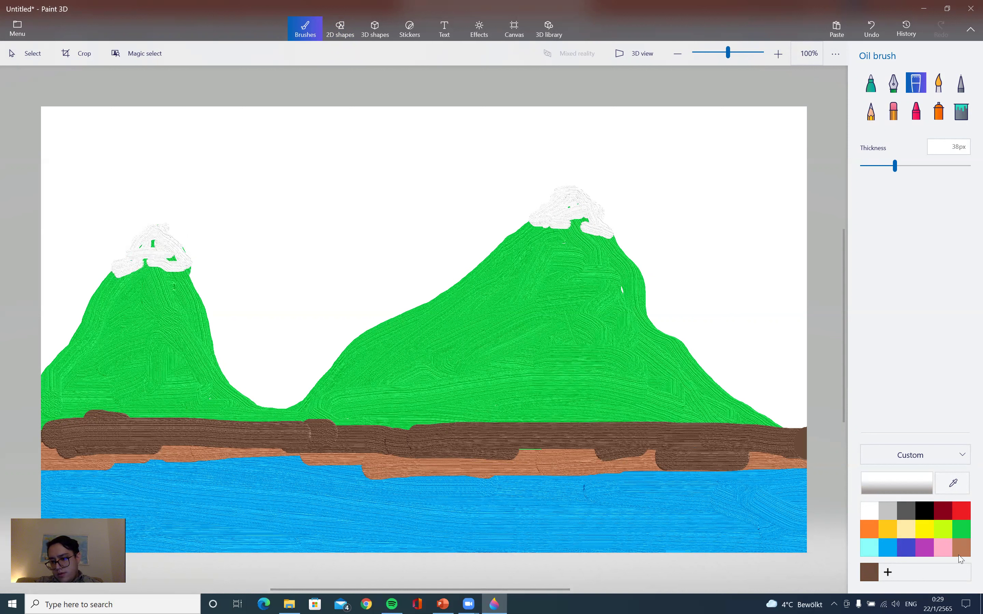
# - Mix the dark green 346f45 and paint shading below the snow cap of the larger mountain
pyautogui.click(962, 529)
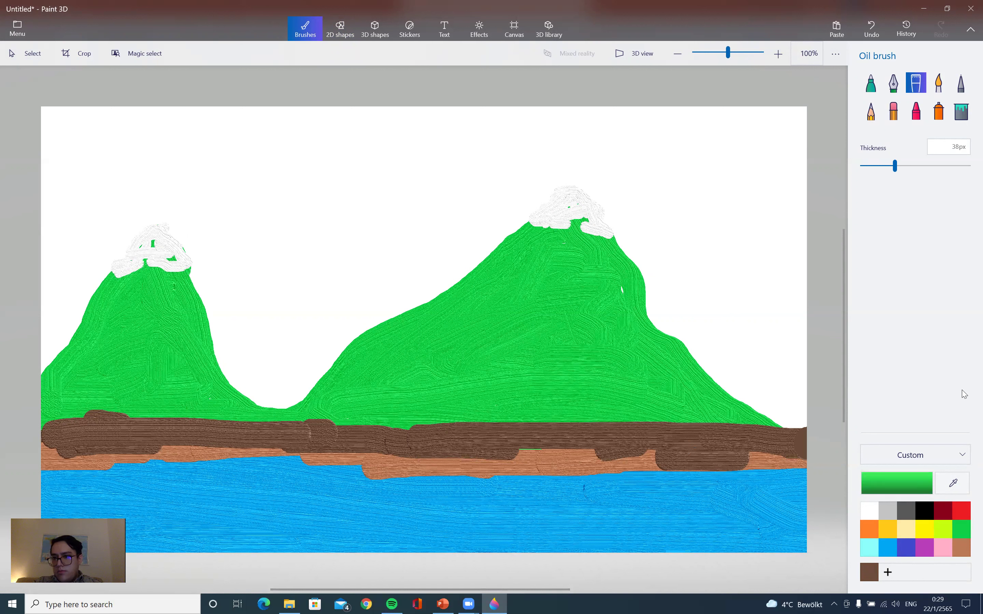
pyautogui.click(914, 486)
pyautogui.moveTo(486, 256); pyautogui.dragTo(466, 291)
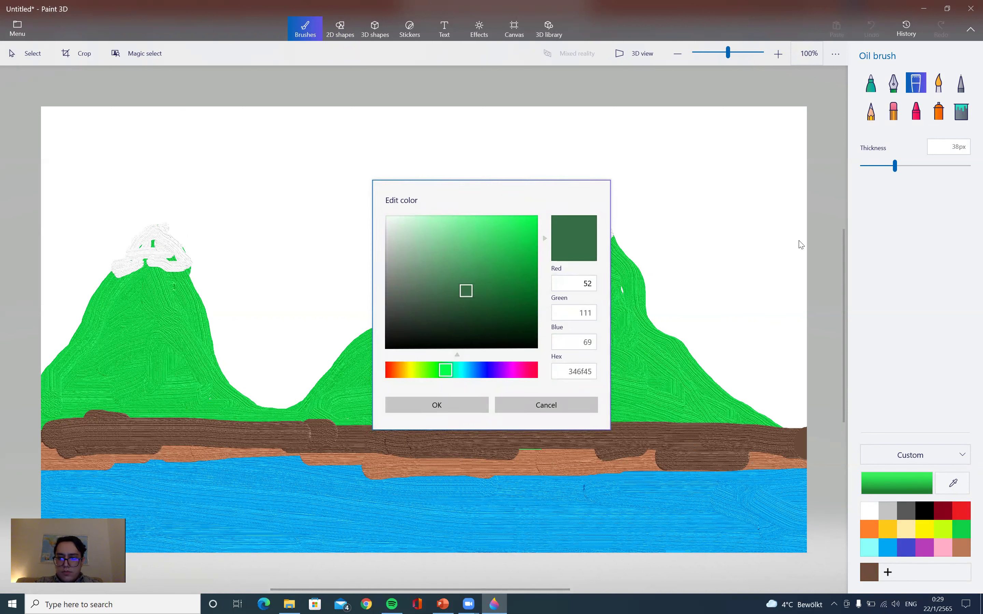
pyautogui.click(464, 405)
pyautogui.moveTo(557, 234)
pyautogui.mouseDown()
pyautogui.moveTo(513, 268)
pyautogui.moveTo(542, 232)
pyautogui.moveTo(503, 239)
pyautogui.moveTo(542, 229)
pyautogui.moveTo(565, 239)
pyautogui.moveTo(513, 271)
pyautogui.moveTo(597, 234)
pyautogui.moveTo(546, 242)
pyautogui.moveTo(628, 259)
pyautogui.moveTo(606, 263)
pyautogui.moveTo(633, 289)
pyautogui.moveTo(586, 244)
pyautogui.moveTo(642, 281)
pyautogui.moveTo(643, 295)
pyautogui.moveTo(578, 269)
pyautogui.moveTo(547, 273)
pyautogui.moveTo(595, 280)
pyautogui.moveTo(563, 260)
pyautogui.moveTo(619, 273)
pyautogui.mouseUp()
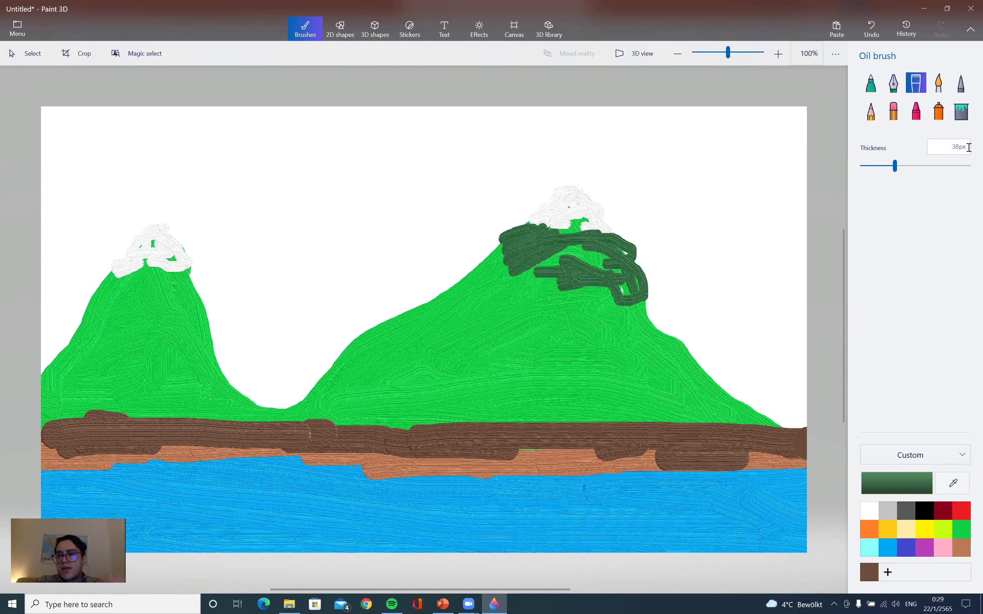
# - Paint a filled yellow sun with six surrounding rays in the sky above the left mountain
pyautogui.click(925, 530)
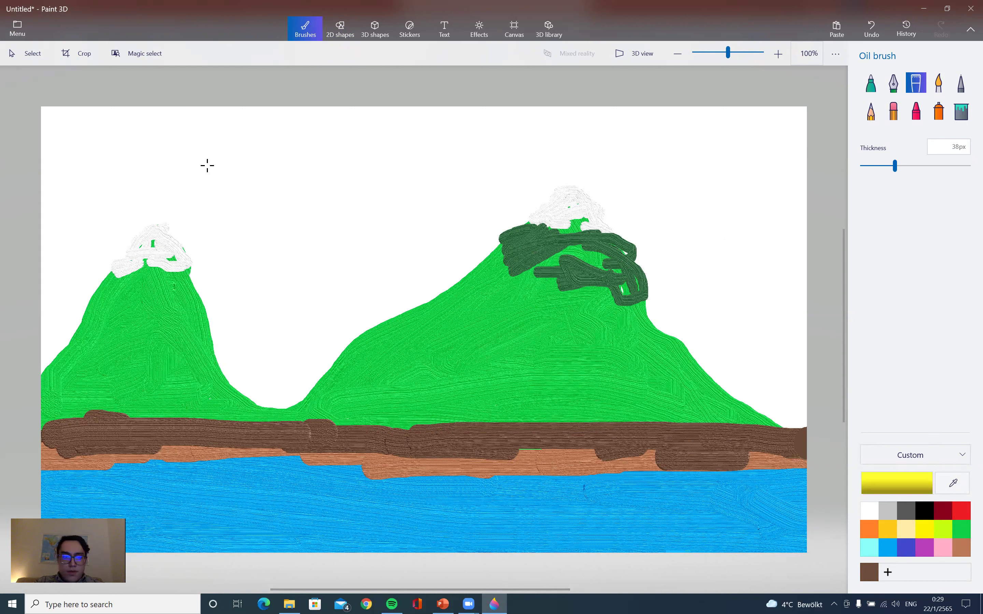
pyautogui.moveTo(222, 147)
pyautogui.mouseDown()
pyautogui.moveTo(296, 163)
pyautogui.moveTo(240, 190)
pyautogui.moveTo(255, 149)
pyautogui.moveTo(235, 162)
pyautogui.moveTo(232, 149)
pyautogui.moveTo(274, 176)
pyautogui.moveTo(251, 160)
pyautogui.moveTo(217, 192)
pyautogui.moveTo(276, 160)
pyautogui.mouseUp()
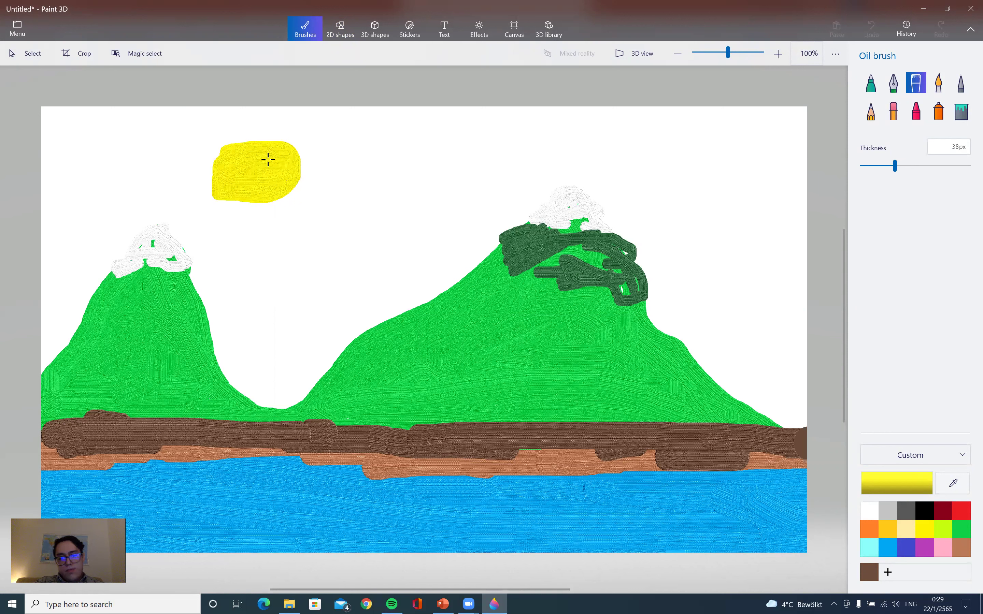
pyautogui.moveTo(261, 209); pyautogui.dragTo(263, 275)
pyautogui.moveTo(312, 196); pyautogui.dragTo(395, 209)
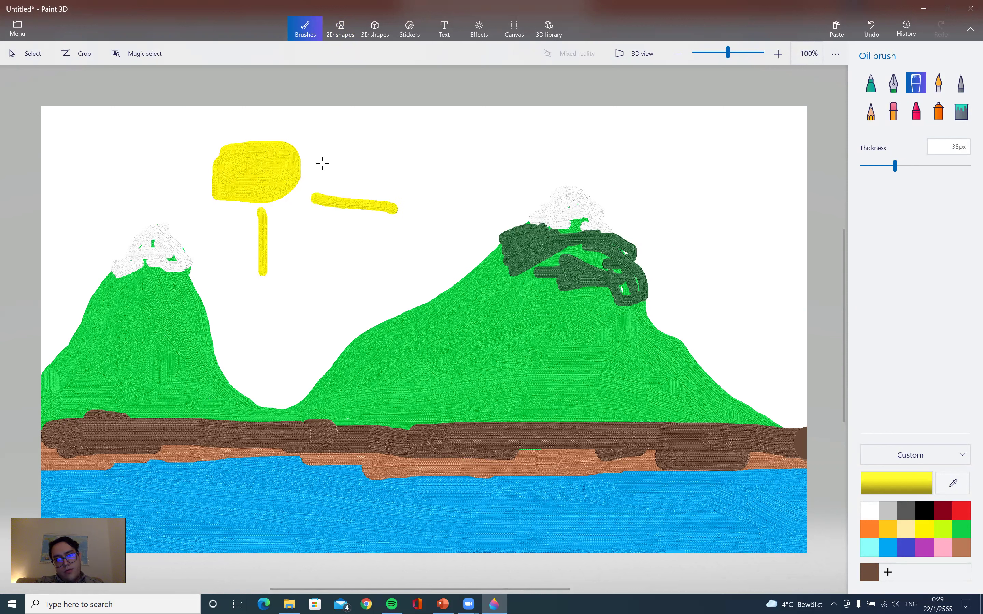
pyautogui.moveTo(322, 164); pyautogui.dragTo(414, 109)
pyautogui.moveTo(201, 153); pyautogui.dragTo(131, 162)
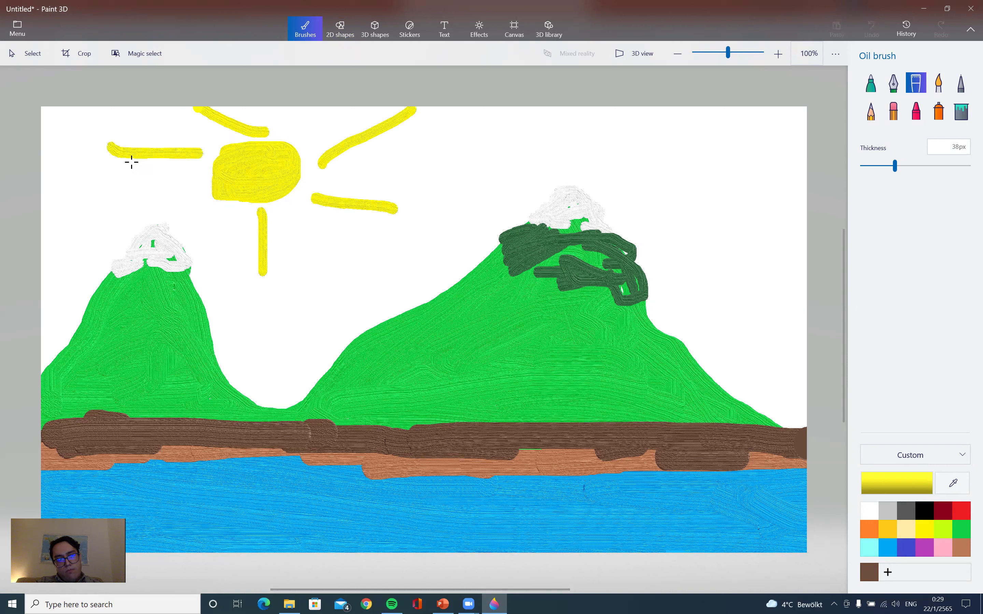
pyautogui.moveTo(204, 200); pyautogui.dragTo(159, 221)
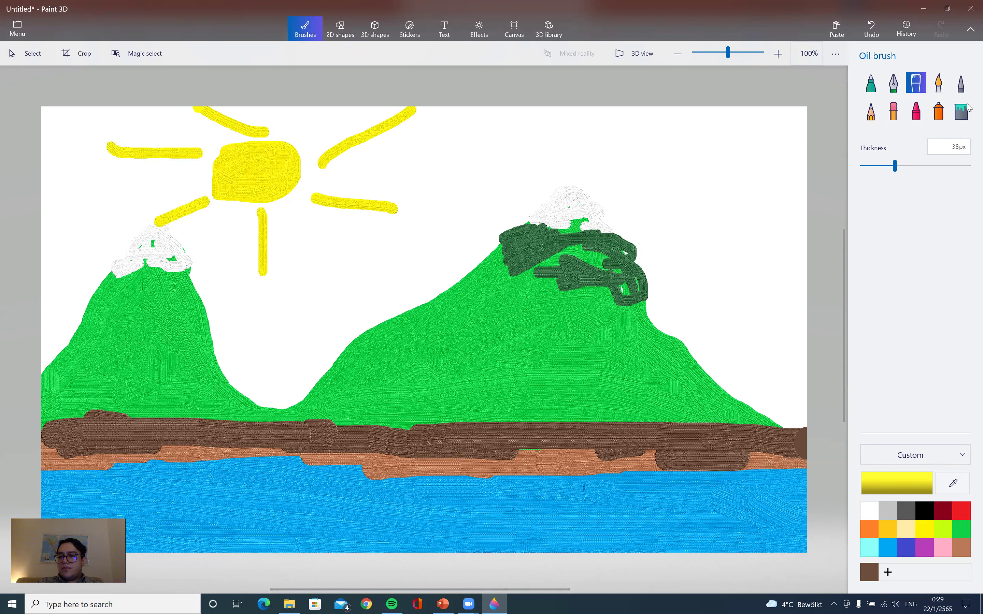
# - Place the Happy open-mouth sticker on the lower half of the sun
pyautogui.click(346, 21)
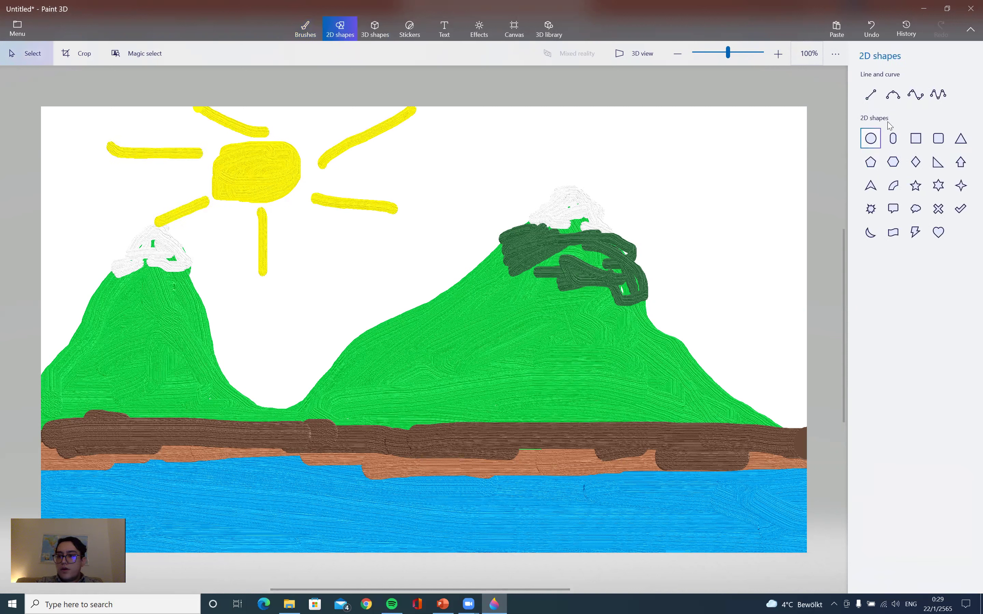
pyautogui.click(397, 27)
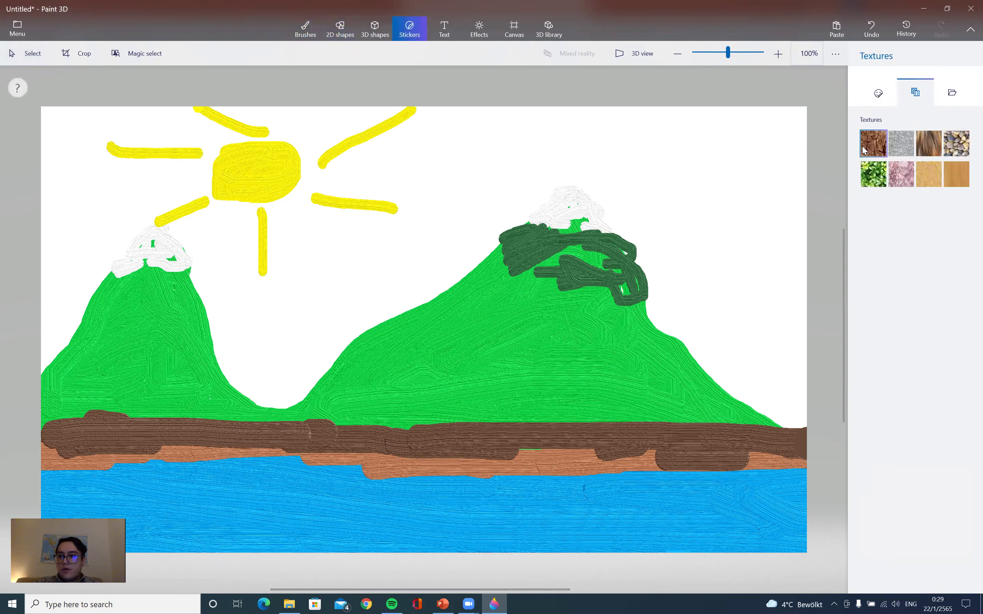
pyautogui.click(880, 99)
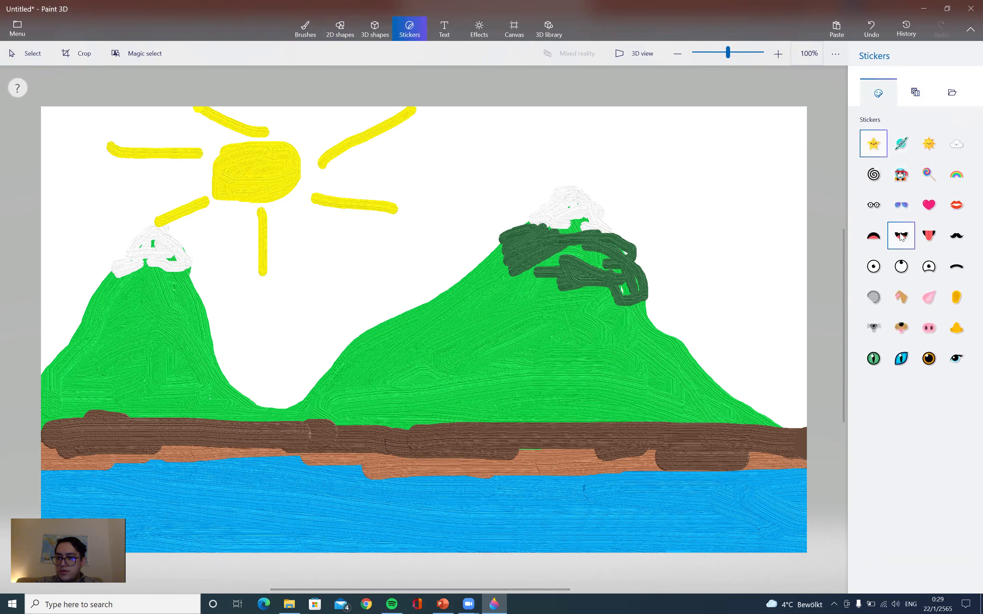
pyautogui.click(910, 242)
pyautogui.moveTo(275, 194)
pyautogui.mouseDown()
pyautogui.moveTo(279, 220)
pyautogui.moveTo(275, 185)
pyautogui.mouseUp()
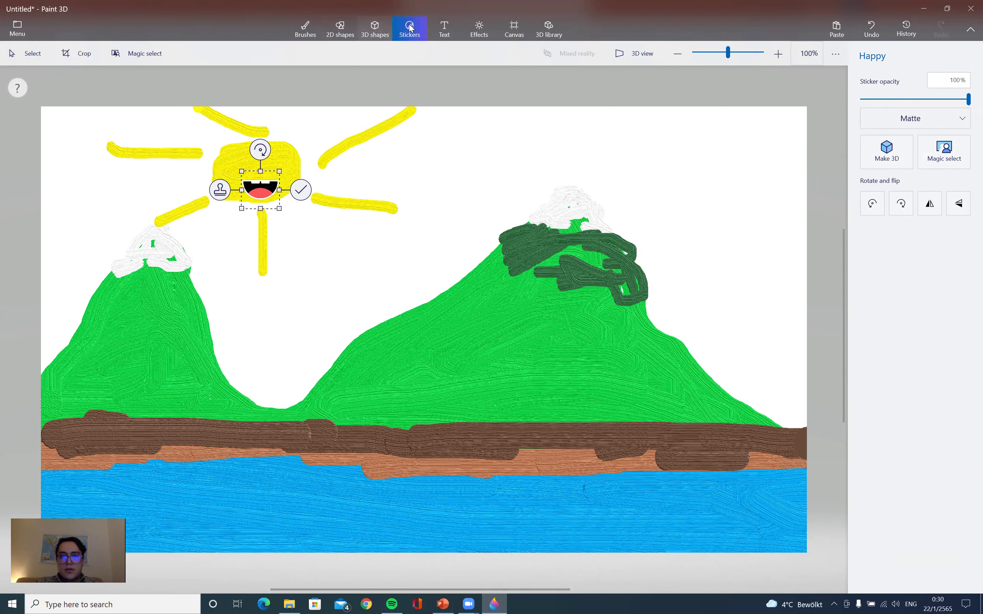
# - Place the Glasses sticker on the sun above its mouth
pyautogui.click(375, 28)
pyautogui.click(410, 27)
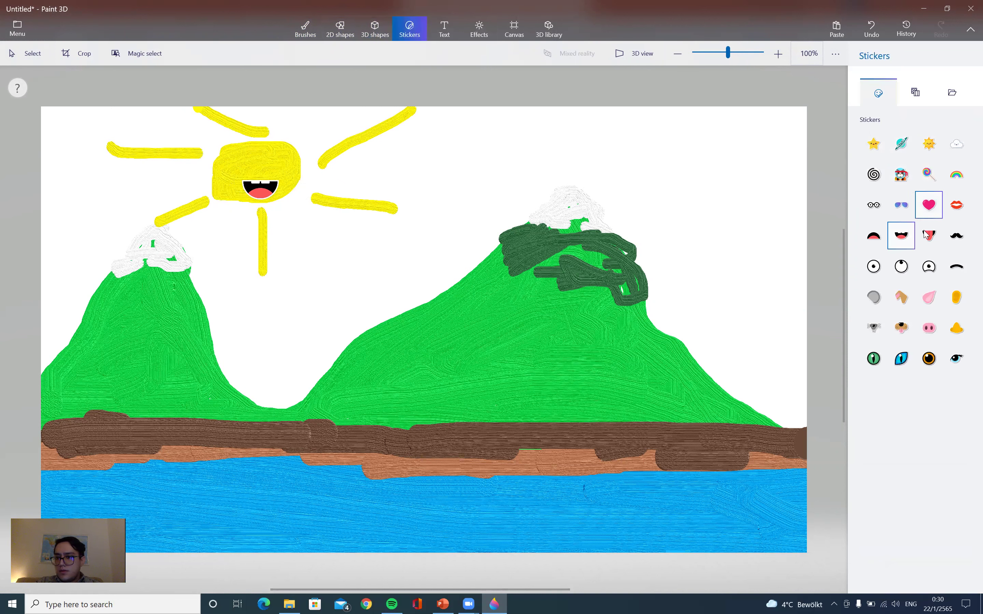
pyautogui.click(876, 209)
pyautogui.moveTo(237, 155)
pyautogui.mouseDown()
pyautogui.moveTo(287, 192)
pyautogui.moveTo(265, 153)
pyautogui.mouseUp()
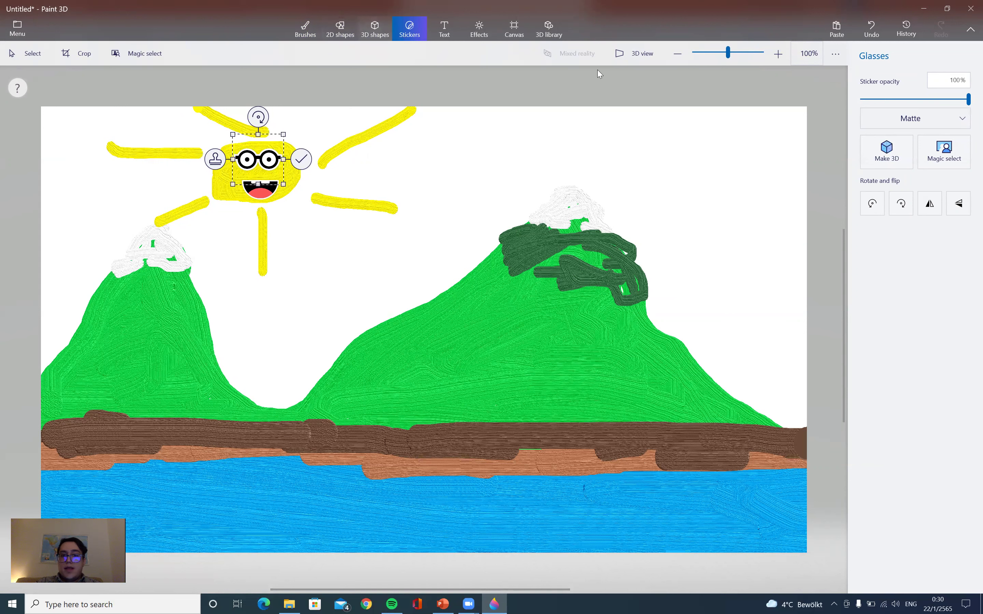
# - Search the 3D library for "boat"
pyautogui.click(374, 29)
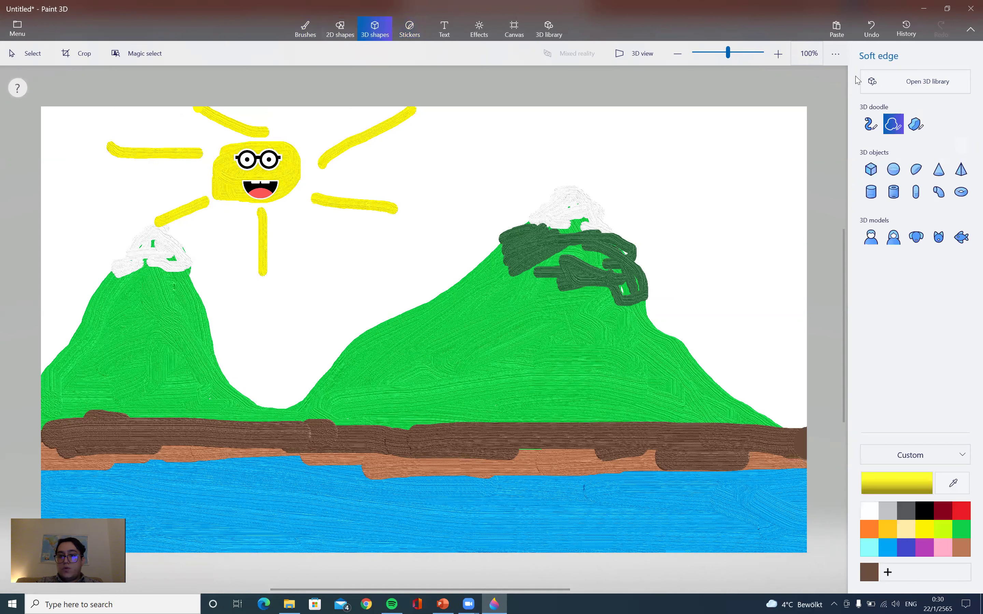
pyautogui.click(902, 88)
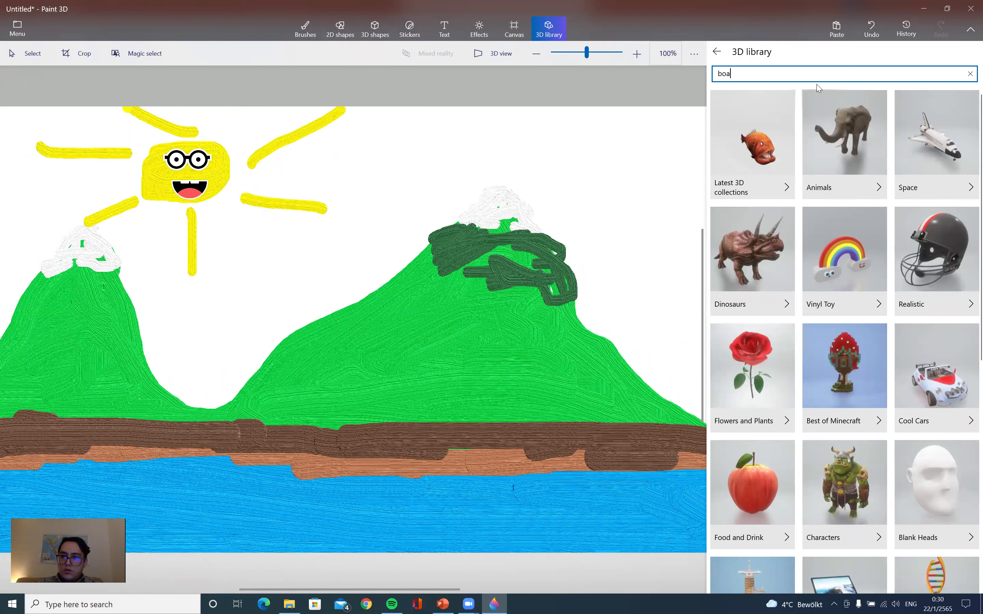
pyautogui.press('Return')
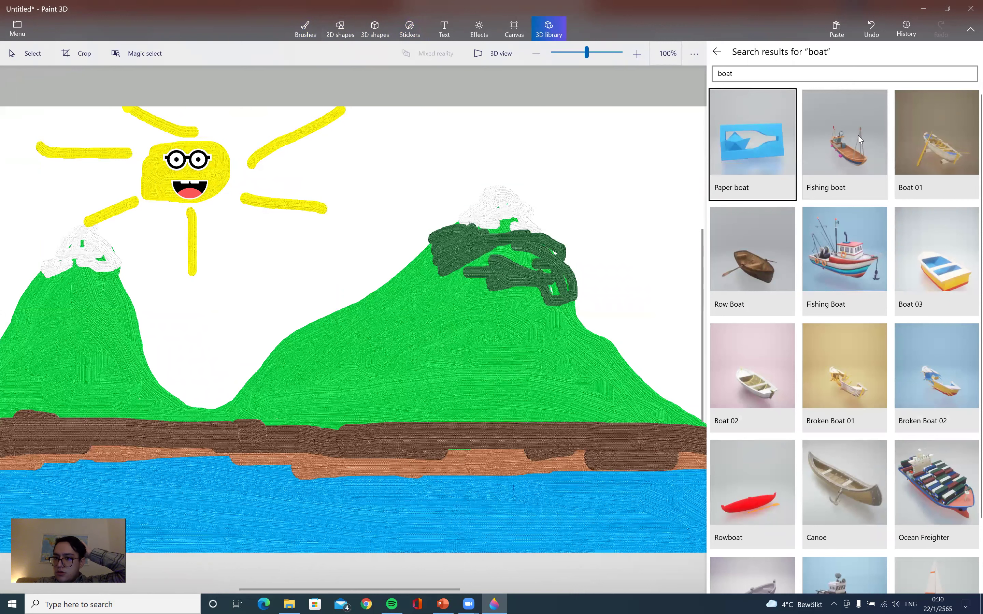
# - Insert the red, white and blue Fishing Boat model onto the water below the valley and turn it to a side view with its bow facing right
pyautogui.click(828, 244)
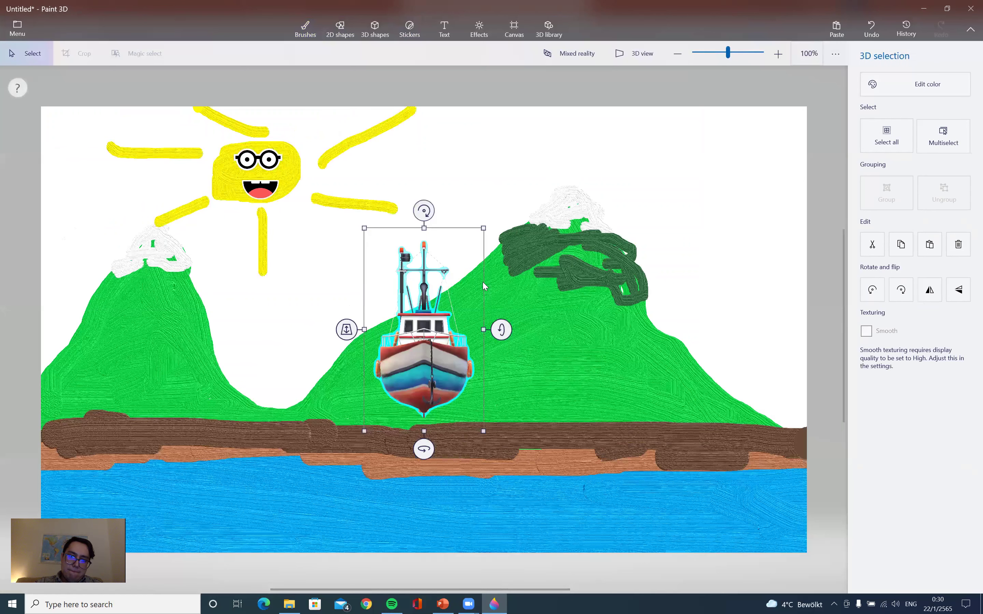
pyautogui.moveTo(453, 326); pyautogui.dragTo(303, 438)
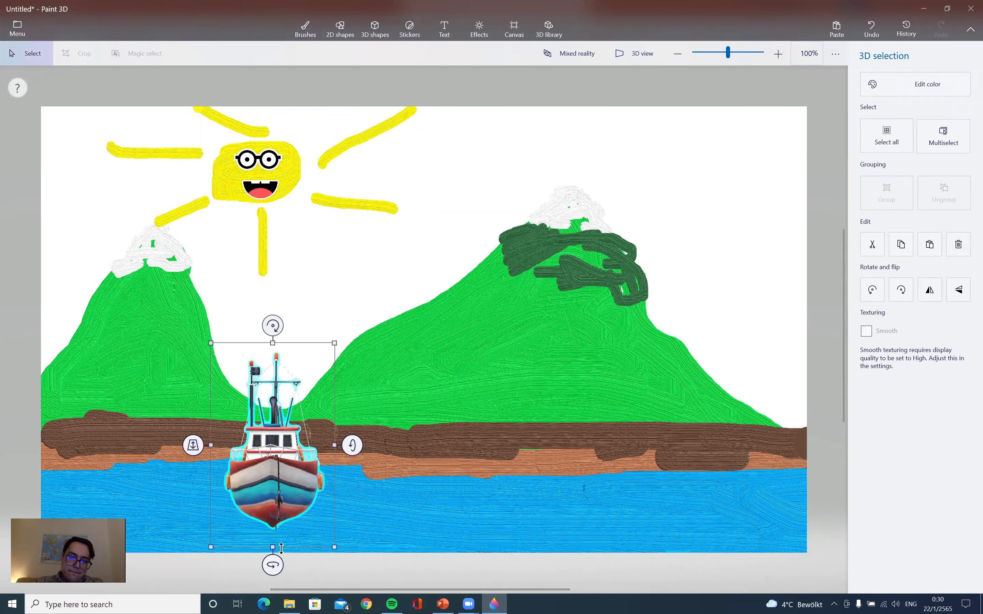
pyautogui.moveTo(266, 566); pyautogui.dragTo(350, 565)
pyautogui.moveTo(334, 565); pyautogui.dragTo(333, 564)
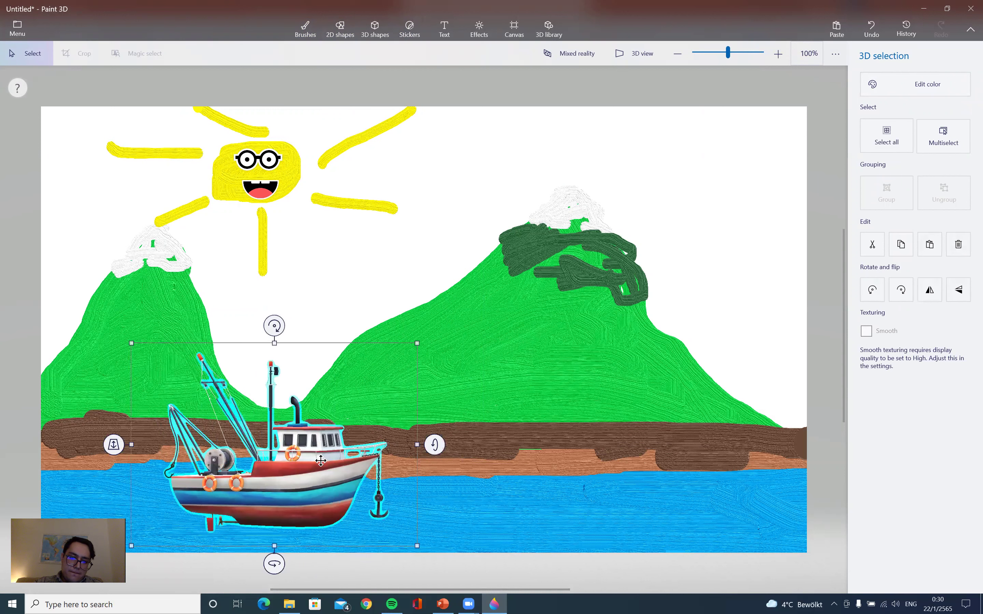
# - Shrink the fishing boat to about three quarters of its size, flatten its height slightly, and place it on the water near the shore
pyautogui.moveTo(418, 339); pyautogui.dragTo(340, 397)
pyautogui.moveTo(280, 493); pyautogui.dragTo(306, 503)
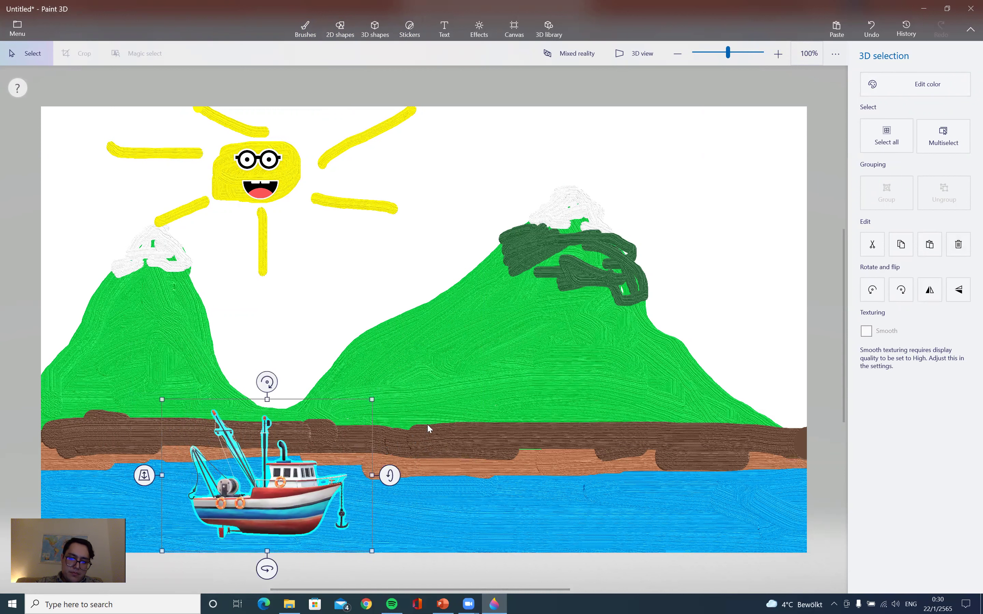
pyautogui.moveTo(268, 403); pyautogui.dragTo(265, 422)
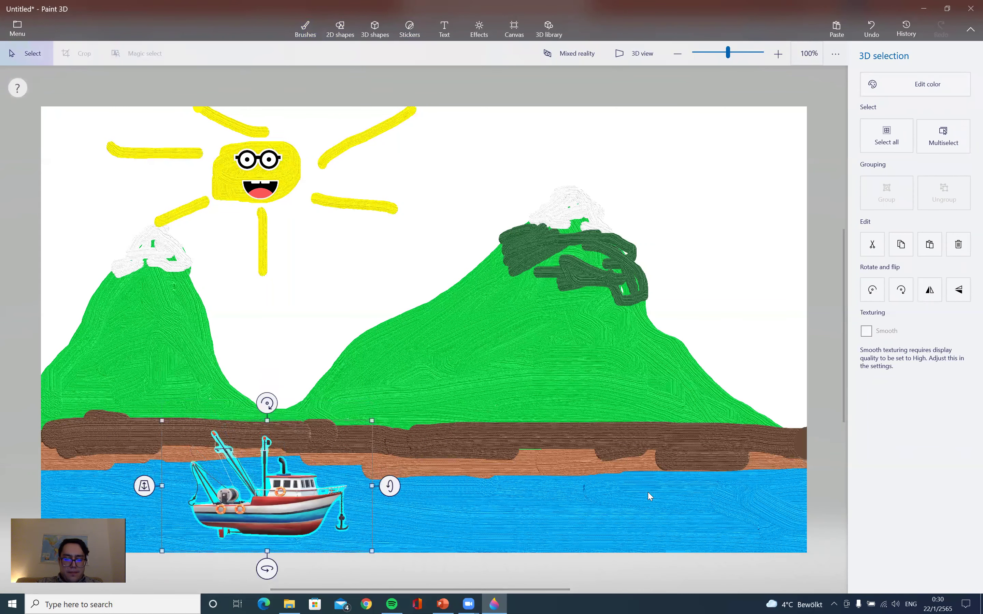
pyautogui.click(838, 414)
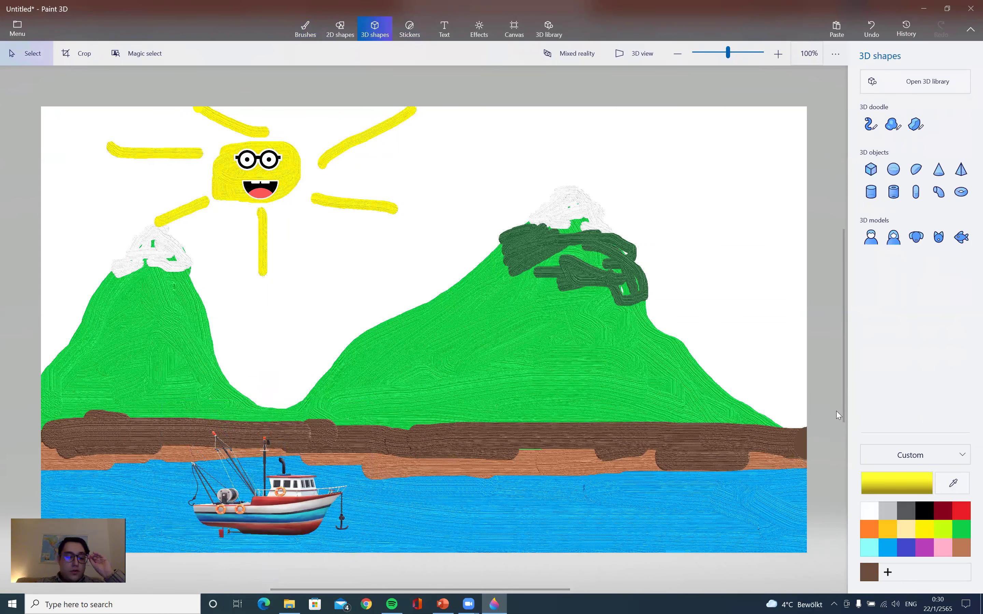